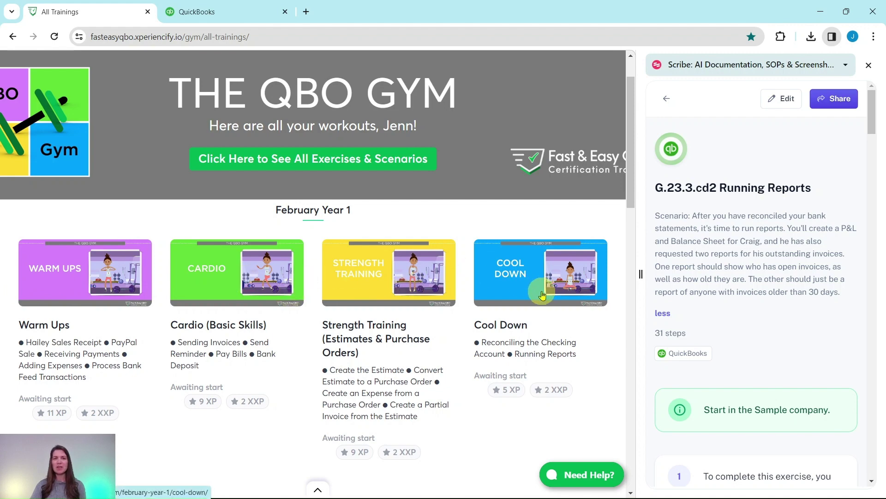
# Scroll the All Trainings page down to the March Year 1 workouts
pyautogui.scroll(-8, 472, 374)
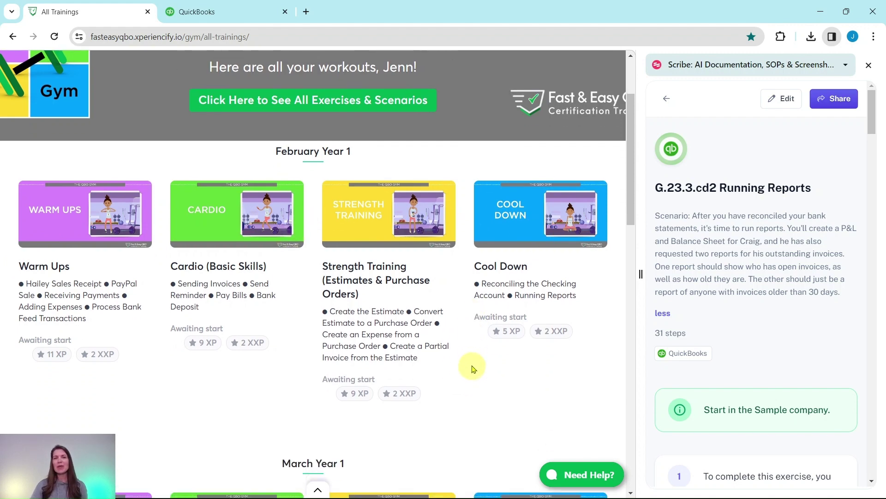
pyautogui.scroll(-1, 473, 351)
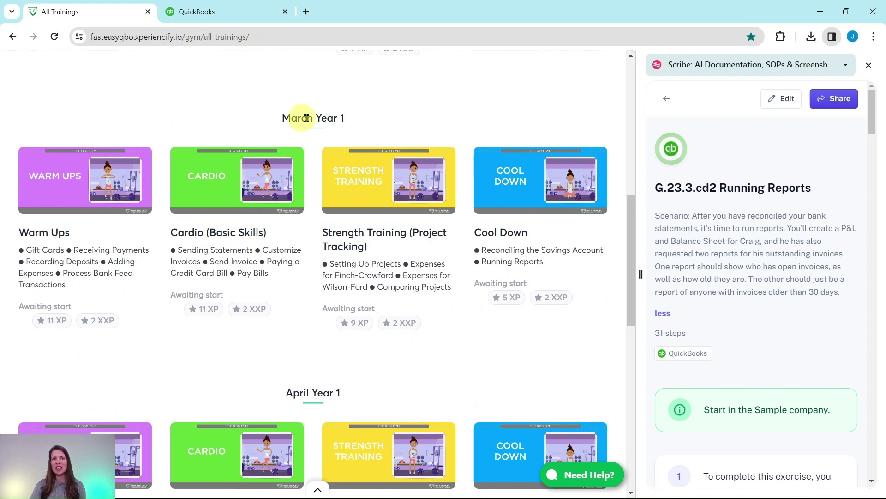
# Open the March Year 1 Cool Down training and scroll to the G.23.3.cd2 Hands On Practice section
pyautogui.click(531, 208)
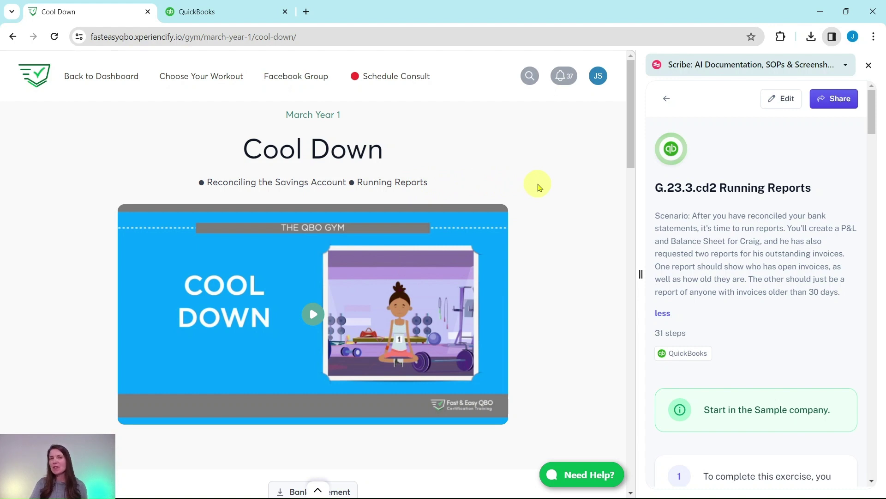
pyautogui.scroll(-5, 536, 240)
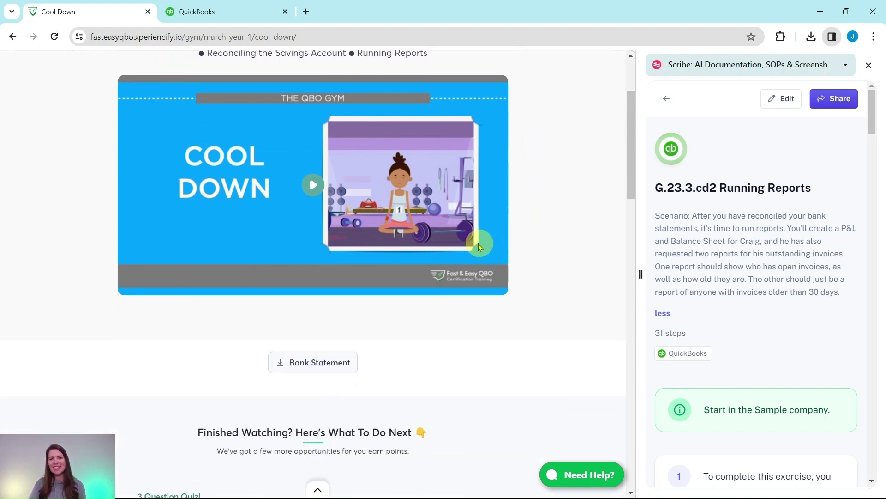
pyautogui.scroll(-6, 475, 251)
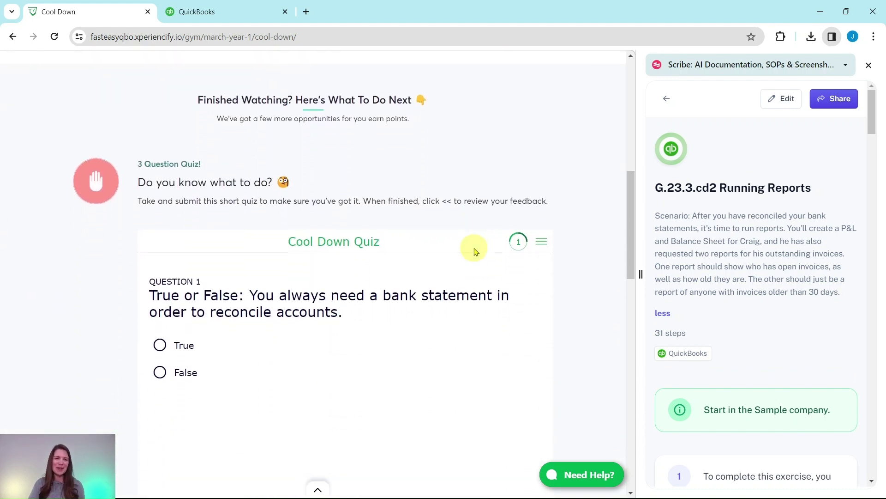
pyautogui.scroll(-1, 490, 248)
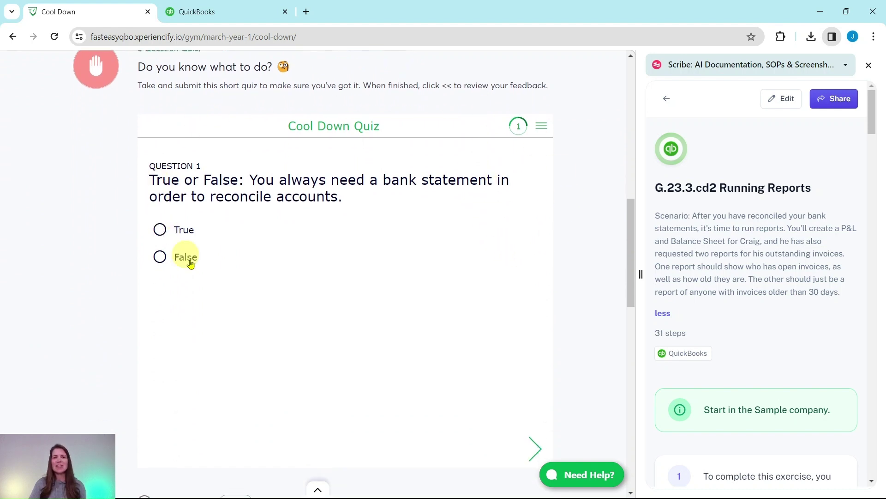
pyautogui.scroll(-6, 564, 263)
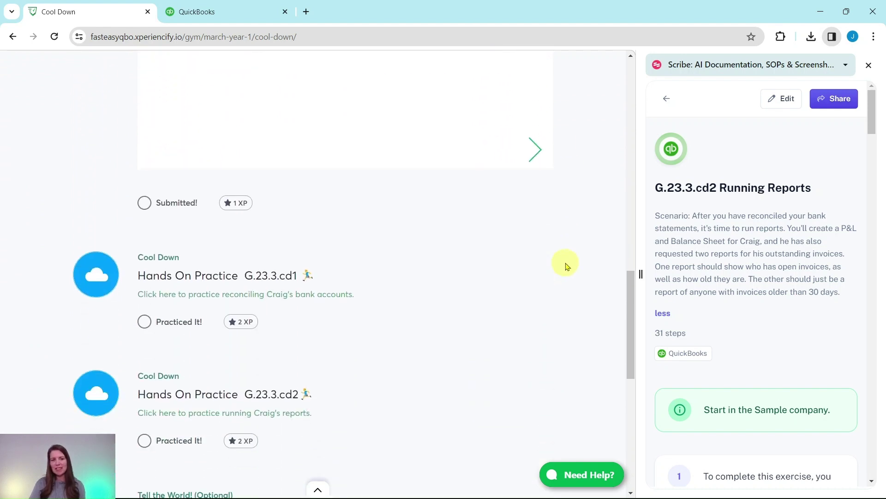
pyautogui.scroll(-2, 567, 267)
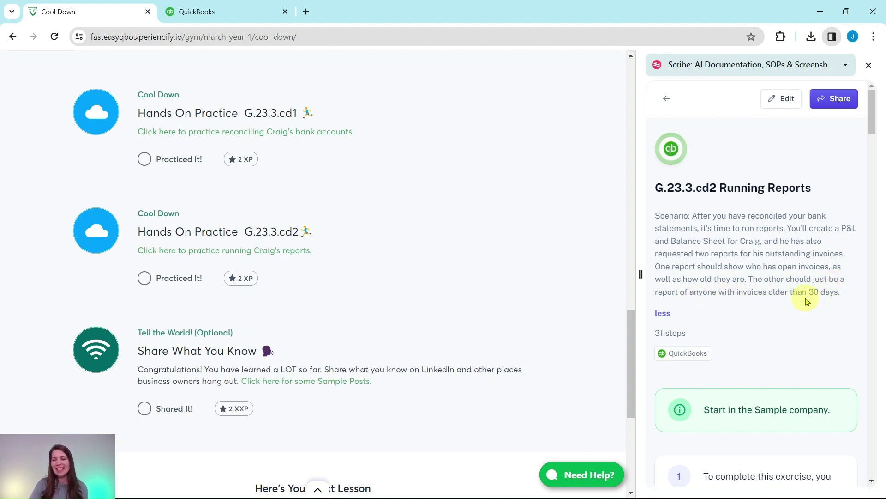
pyautogui.scroll(-5, 785, 258)
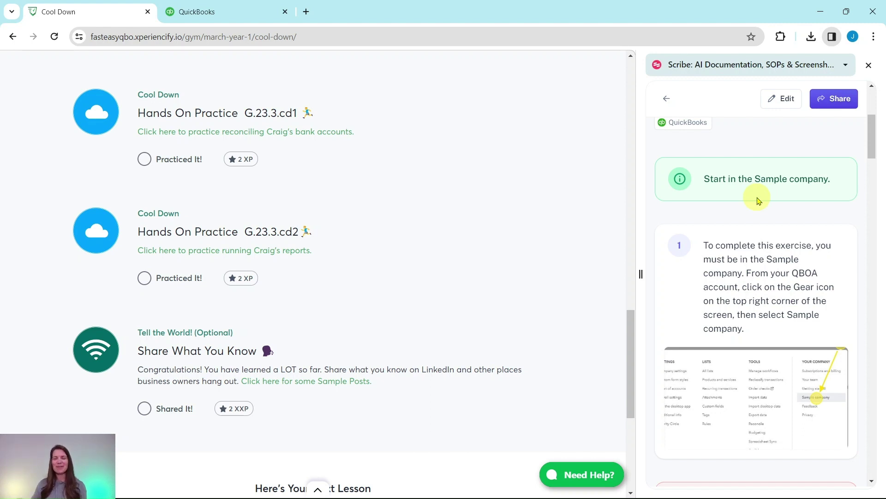
# Switch to the Craig's Design and Landscaping Services sample company homepage and scroll the guide to step 2
pyautogui.click(241, 14)
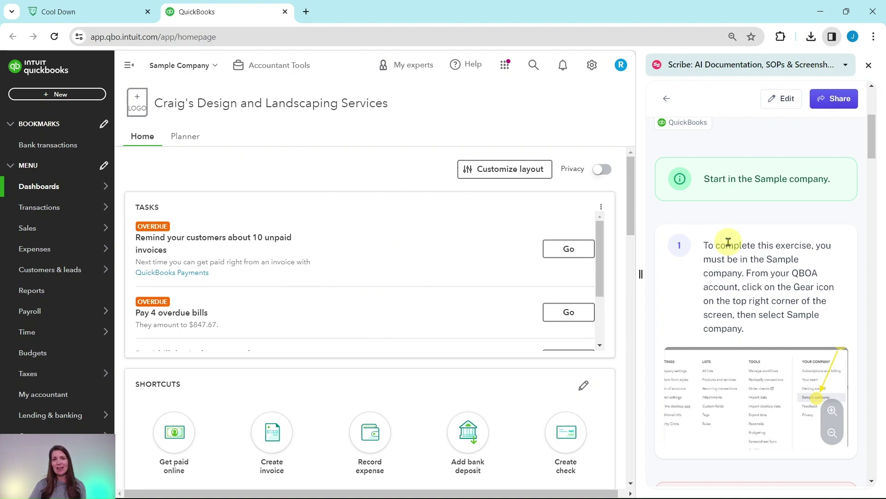
pyautogui.scroll(-8, 748, 225)
pyautogui.scroll(-6, 736, 222)
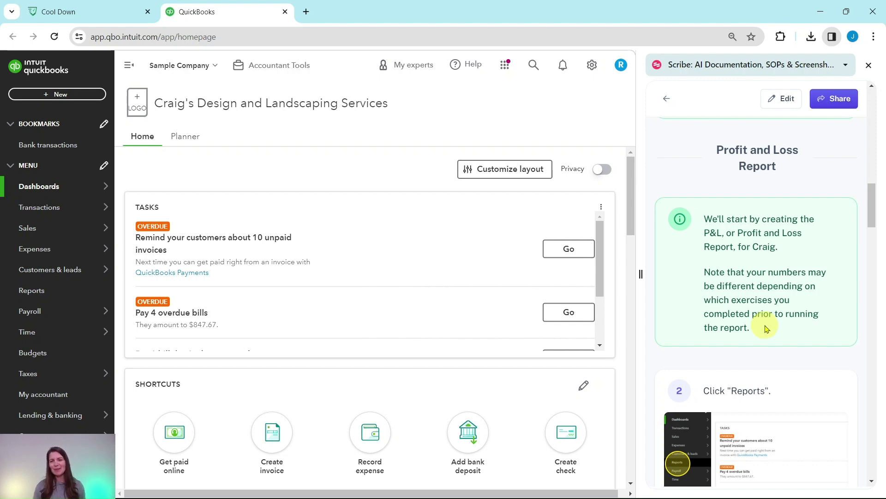
pyautogui.scroll(-5, 771, 318)
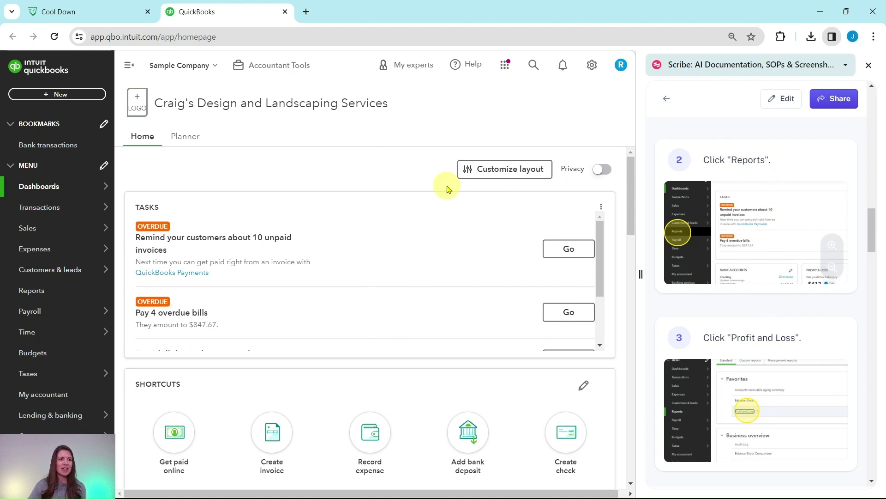
# Open the Profit and Loss report from Reports Favorites for January 1 – March 27, 2024
pyautogui.click(35, 293)
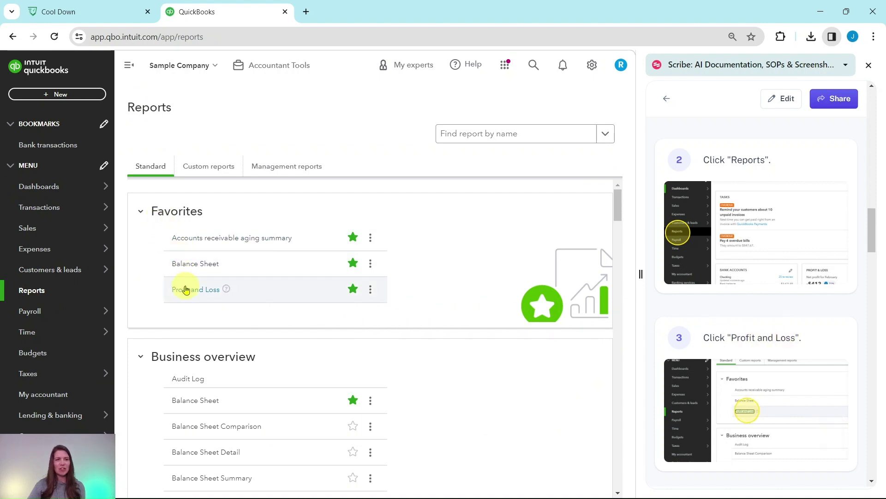
pyautogui.click(197, 292)
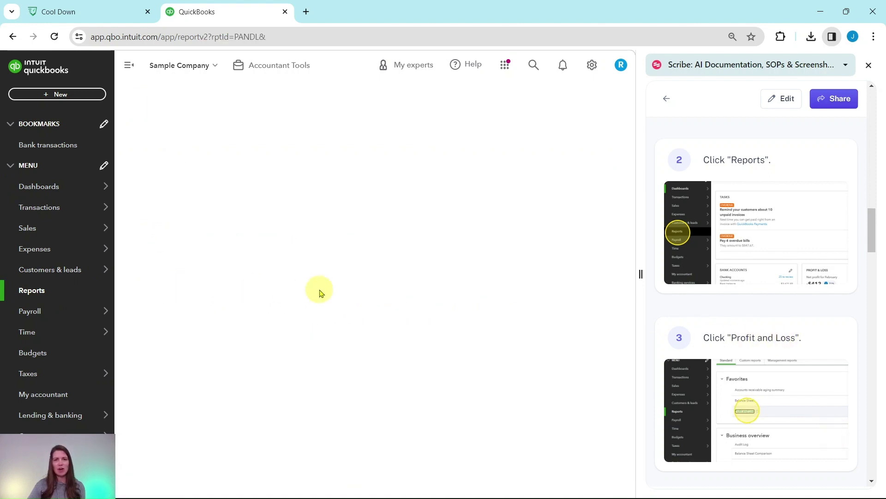
pyautogui.scroll(-7, 783, 299)
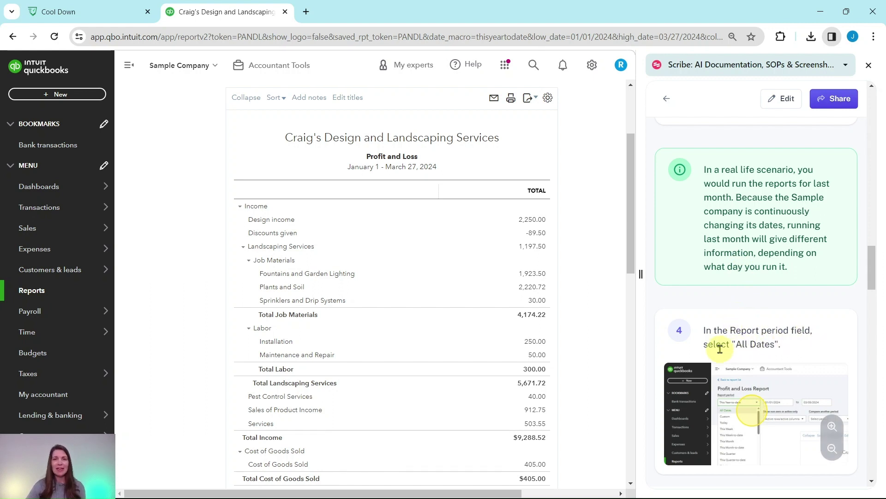
pyautogui.scroll(3, 174, 307)
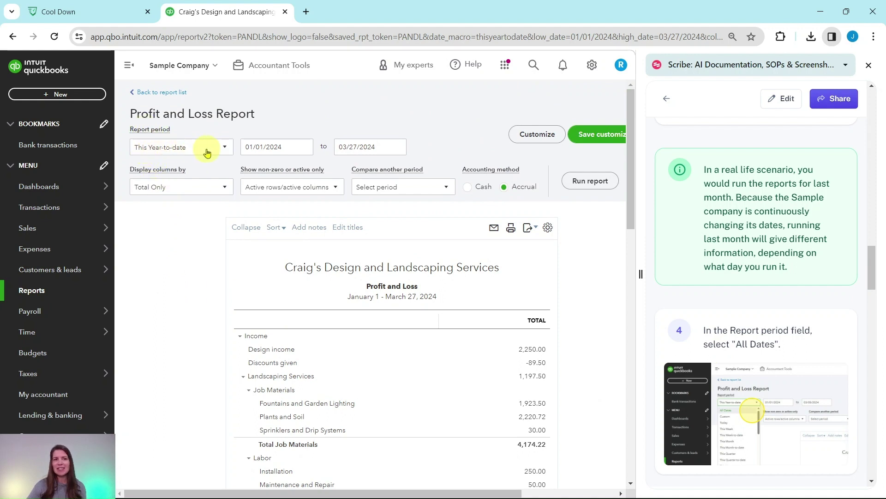
pyautogui.click(221, 151)
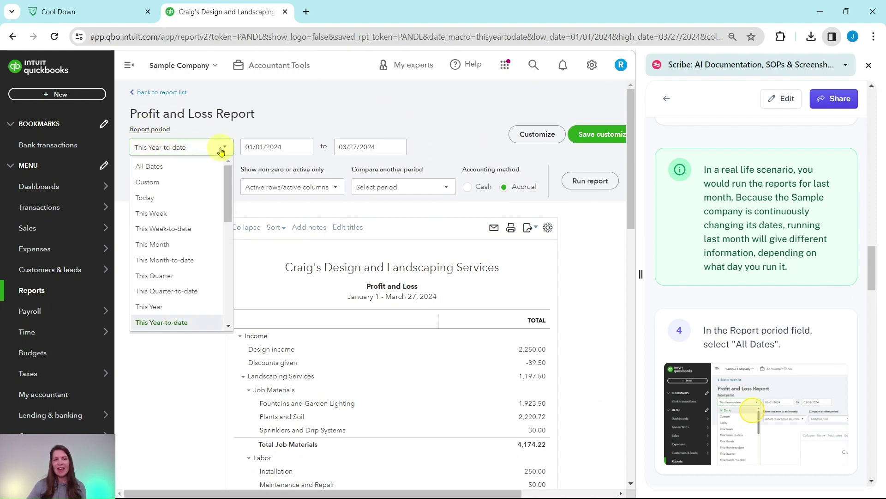
pyautogui.click(154, 170)
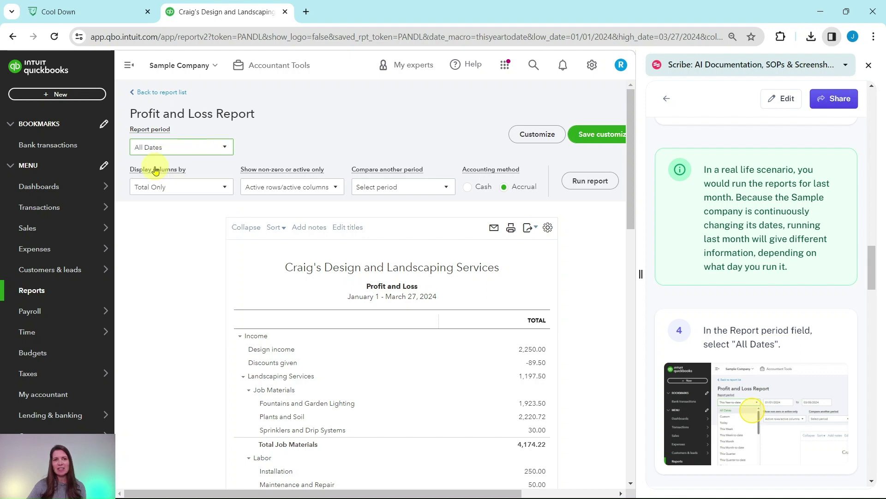
pyautogui.scroll(-6, 804, 286)
pyautogui.scroll(-2, 805, 283)
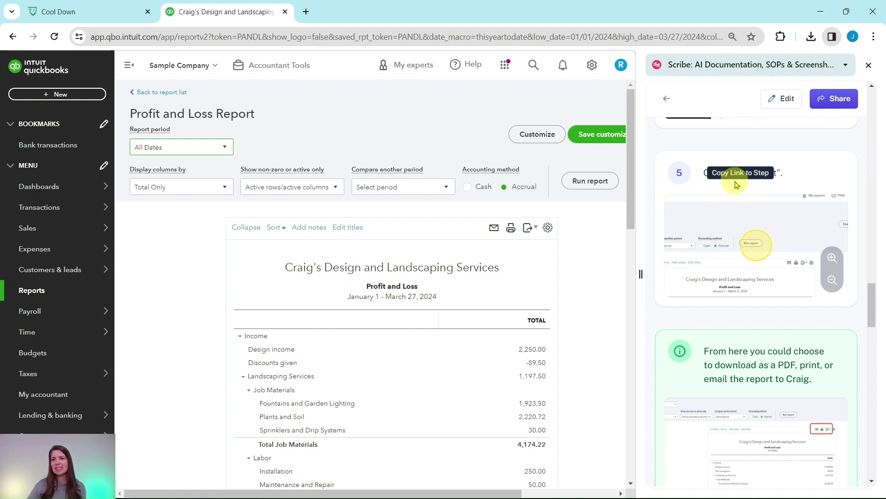
pyautogui.click(593, 182)
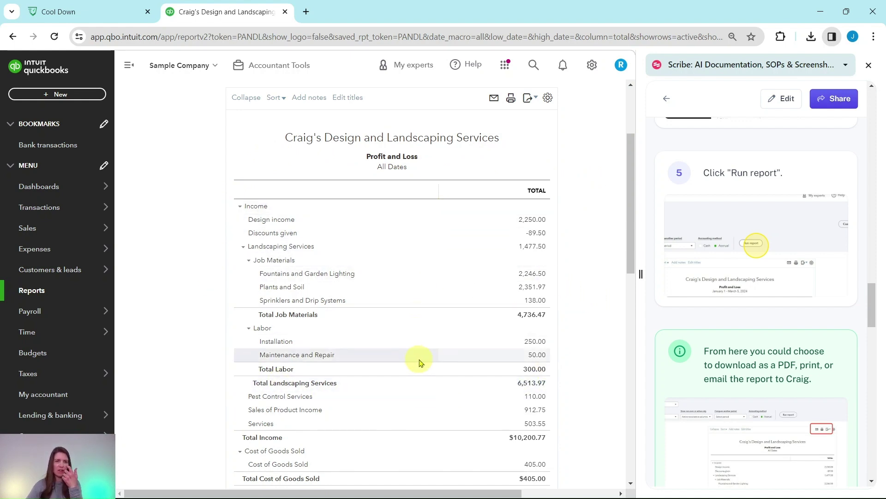
pyautogui.scroll(-3, 416, 360)
pyautogui.scroll(-5, 382, 262)
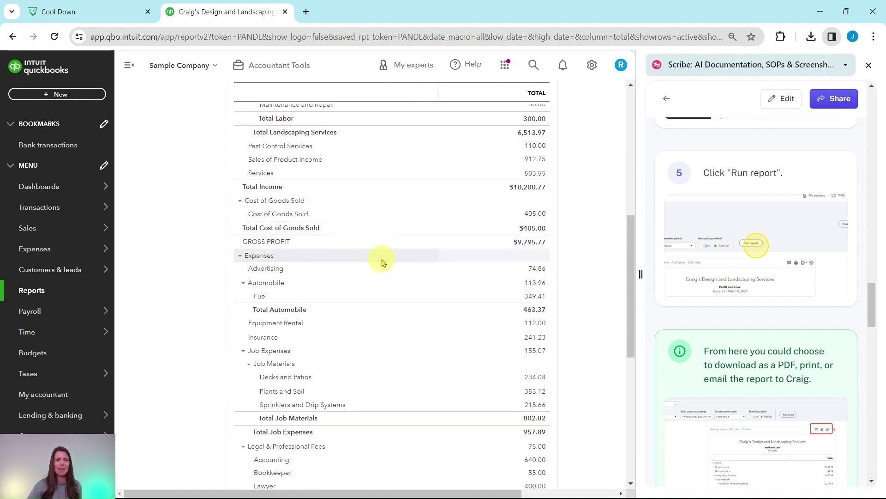
pyautogui.scroll(-4, 395, 343)
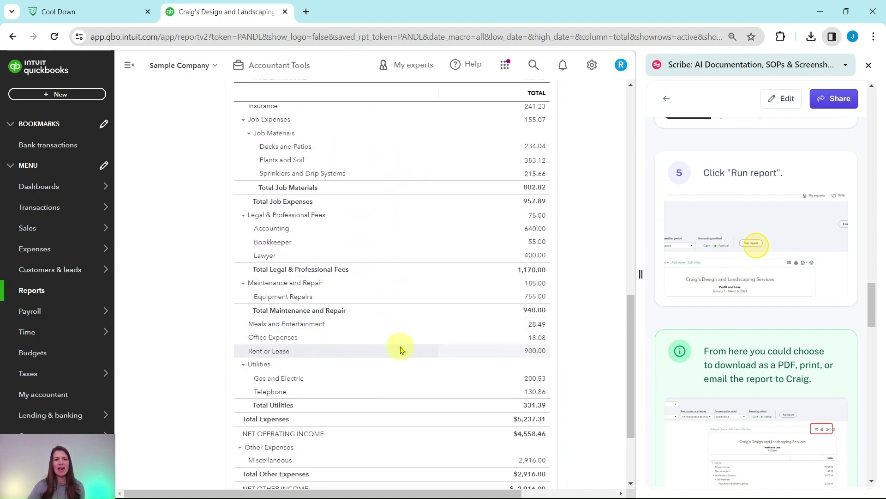
pyautogui.scroll(15, 569, 386)
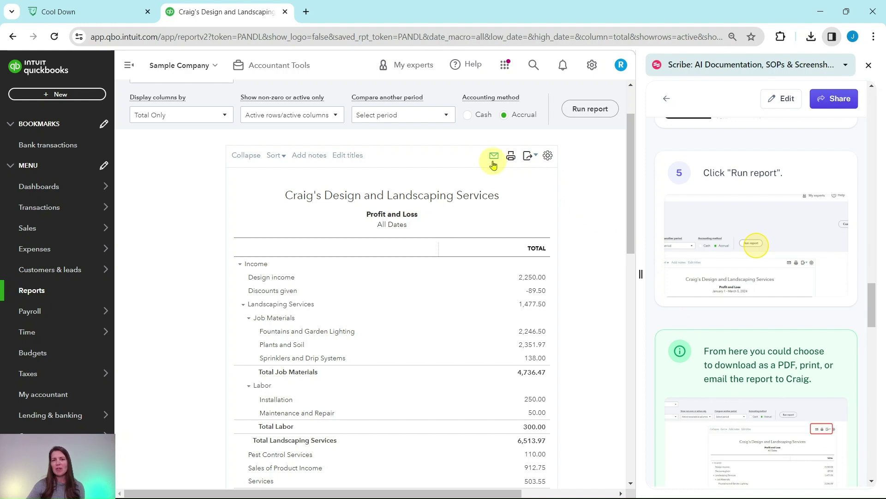
pyautogui.click(536, 159)
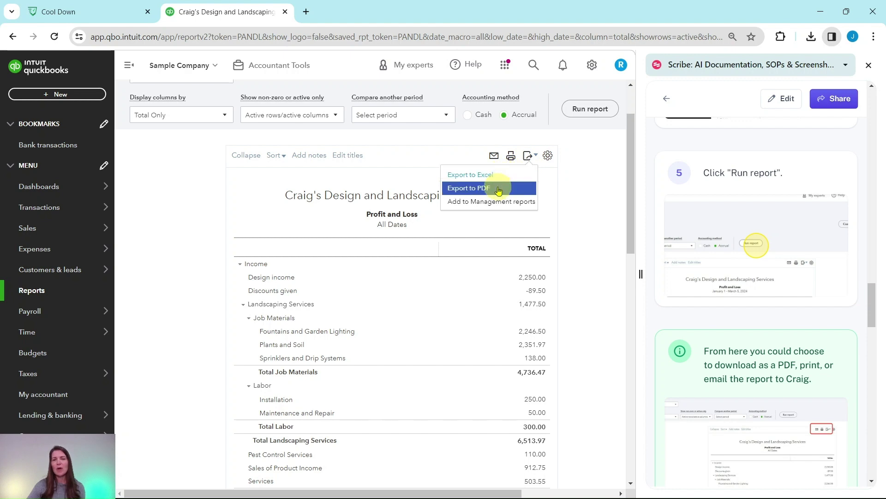
pyautogui.click(595, 212)
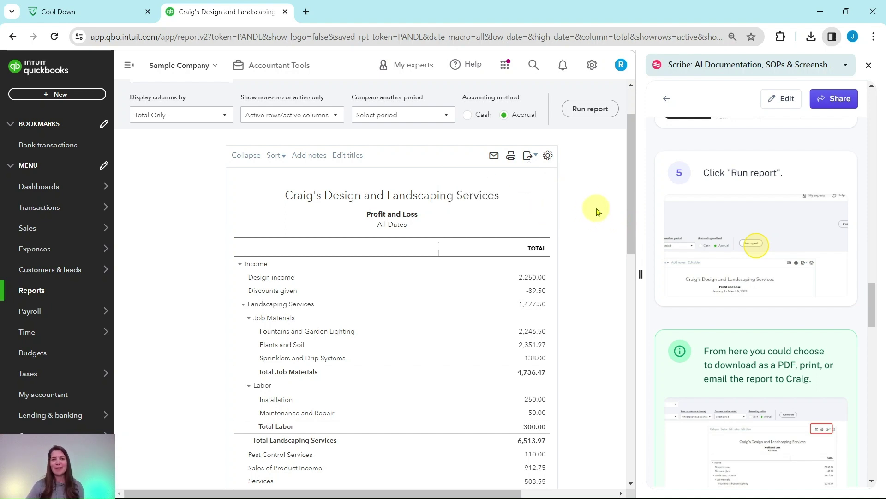
pyautogui.scroll(-8, 719, 252)
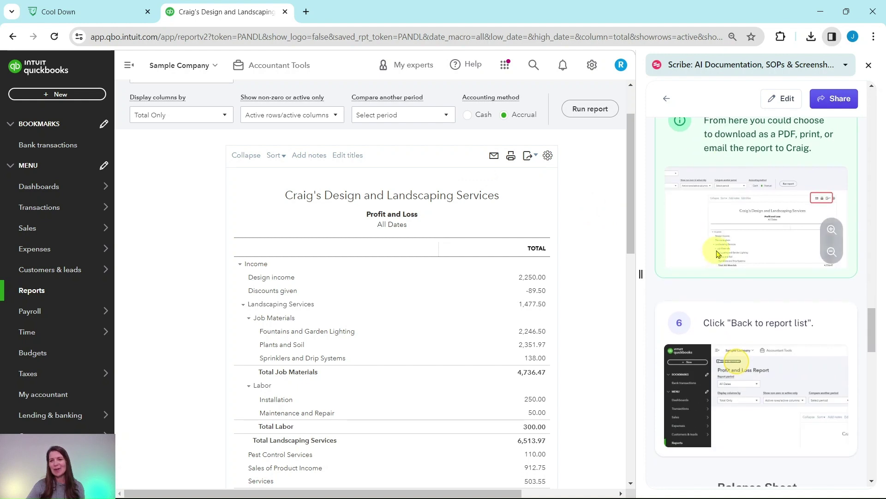
pyautogui.scroll(-1, 728, 251)
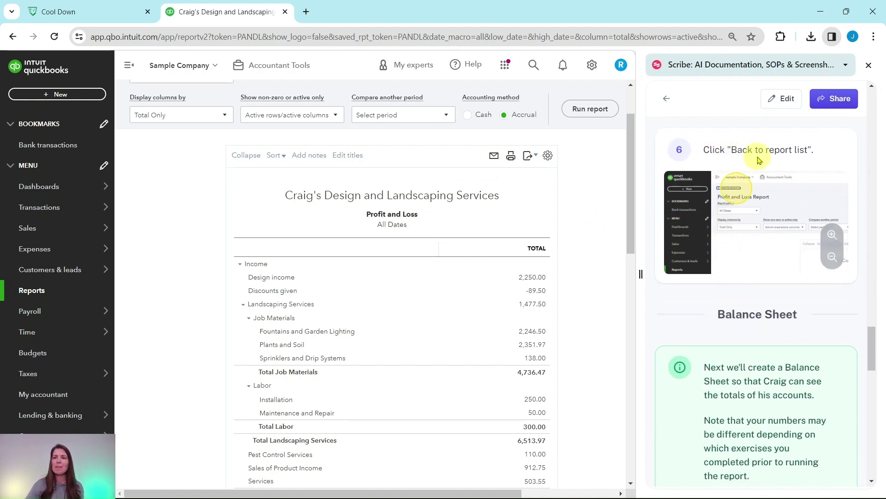
pyautogui.scroll(2, 171, 178)
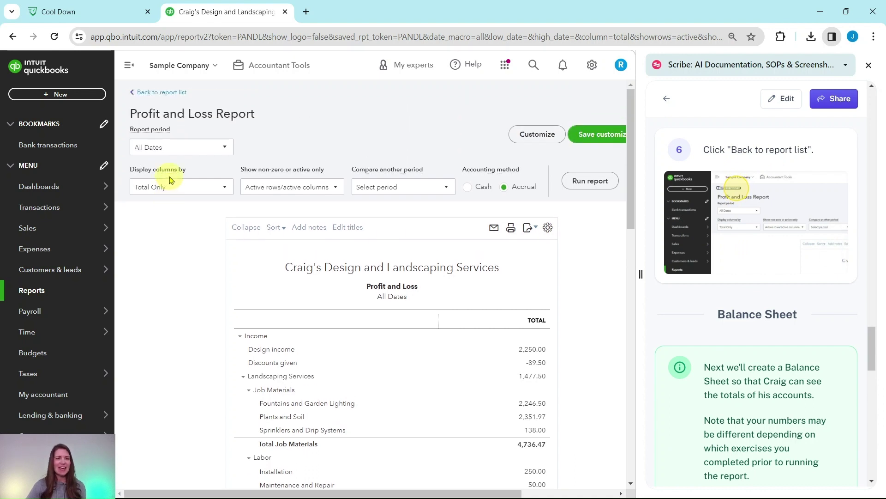
# Go back to the reports list and scroll through the Favorites and standard reports
pyautogui.click(169, 93)
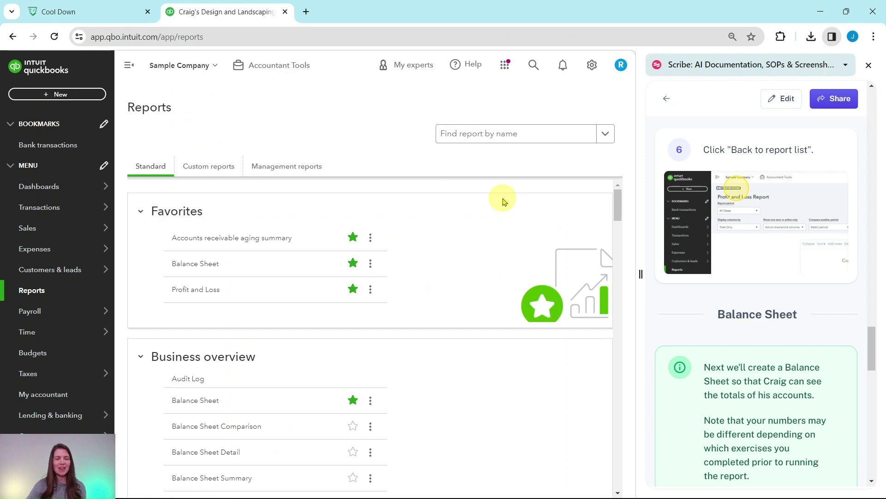
pyautogui.scroll(-4, 752, 247)
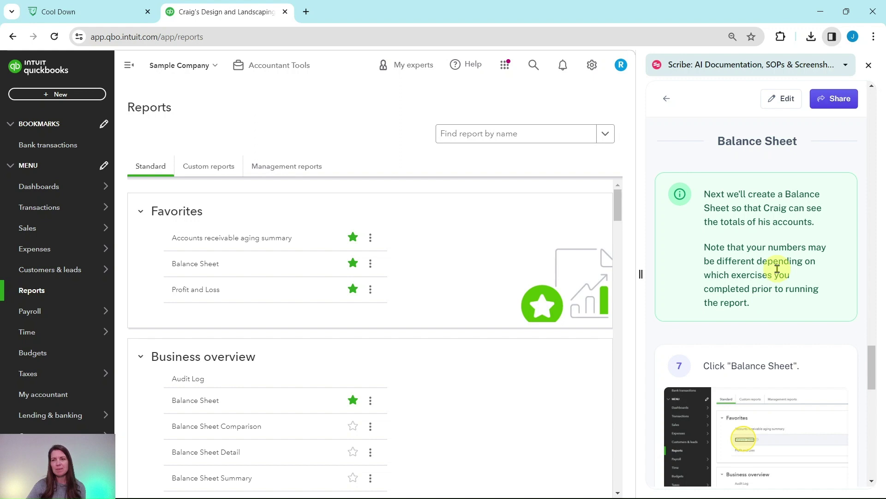
pyautogui.scroll(-5, 779, 264)
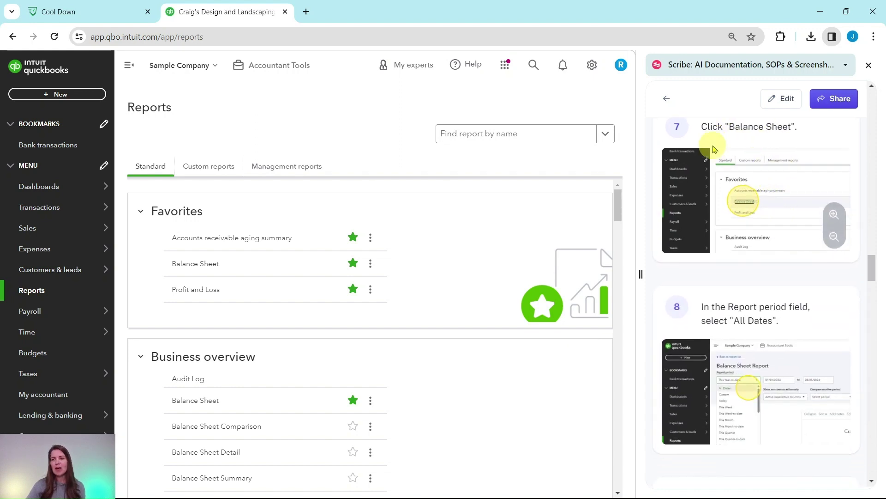
# Open Balance Sheet from Favorites and review it as of March 27, 2024
pyautogui.click(198, 262)
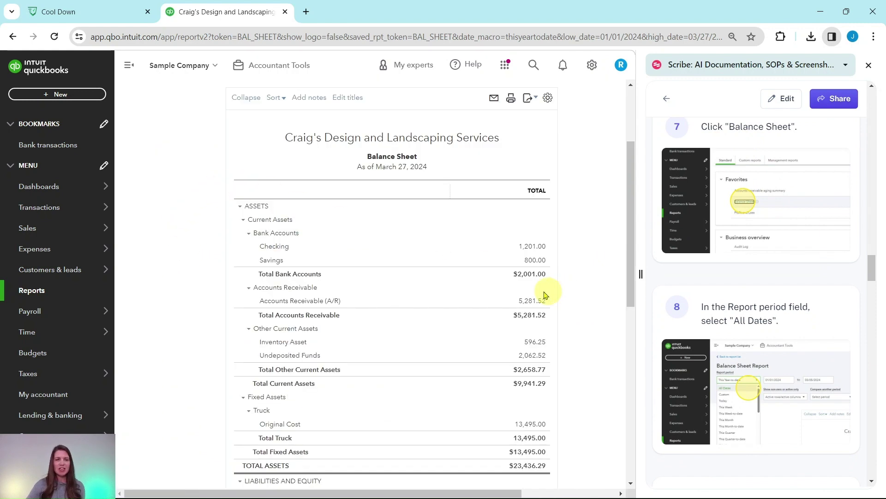
pyautogui.scroll(-1, 306, 240)
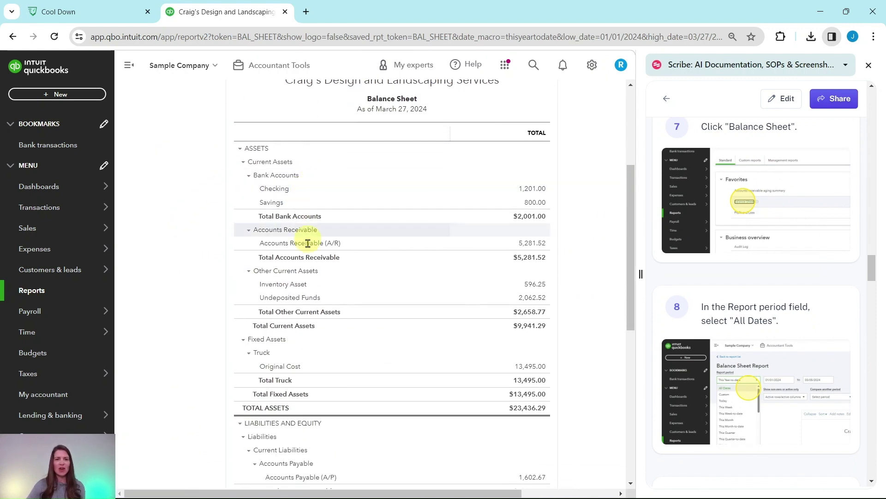
pyautogui.scroll(-6, 328, 379)
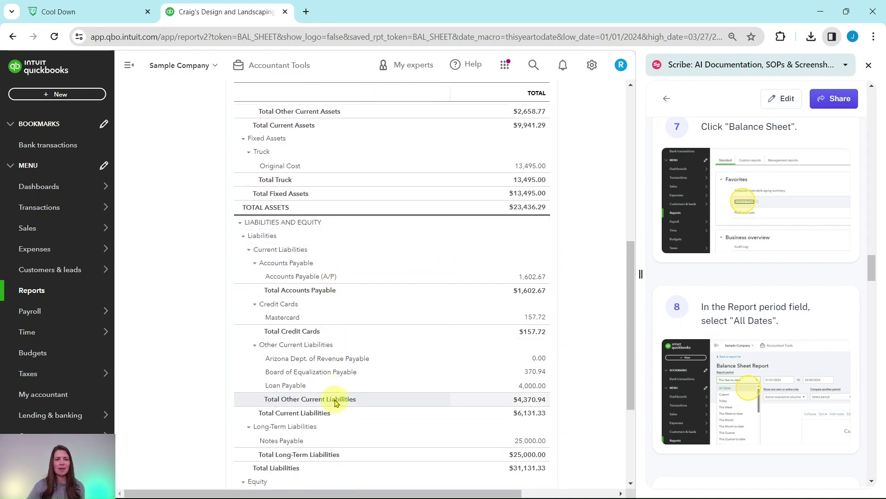
pyautogui.scroll(6, 336, 336)
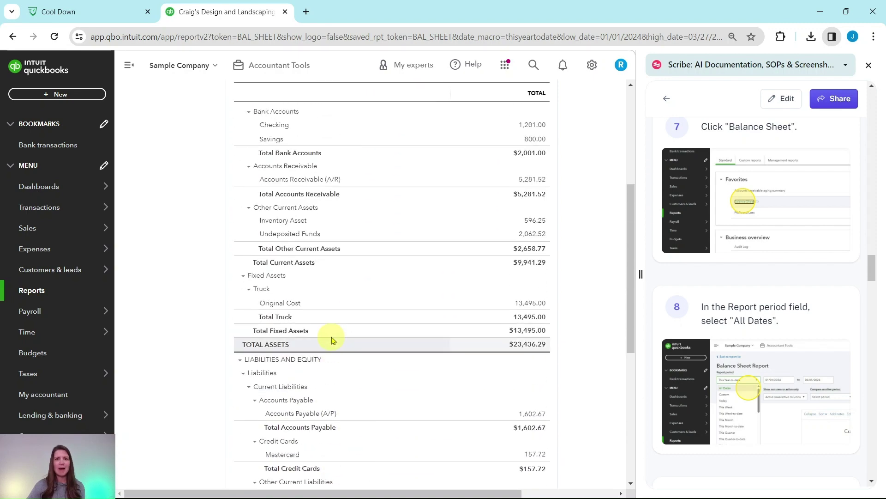
pyautogui.scroll(3, 336, 336)
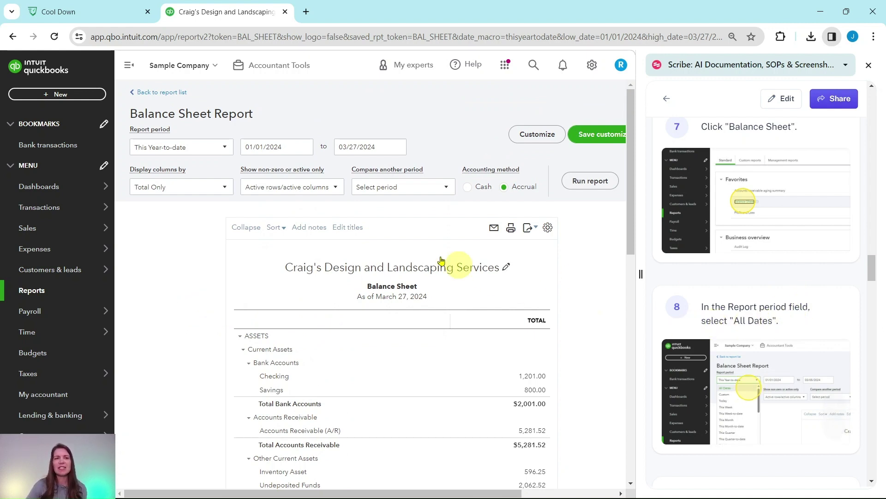
# Rerun the Balance Sheet with report period All Dates and review the bank and receivable totals
pyautogui.click(224, 153)
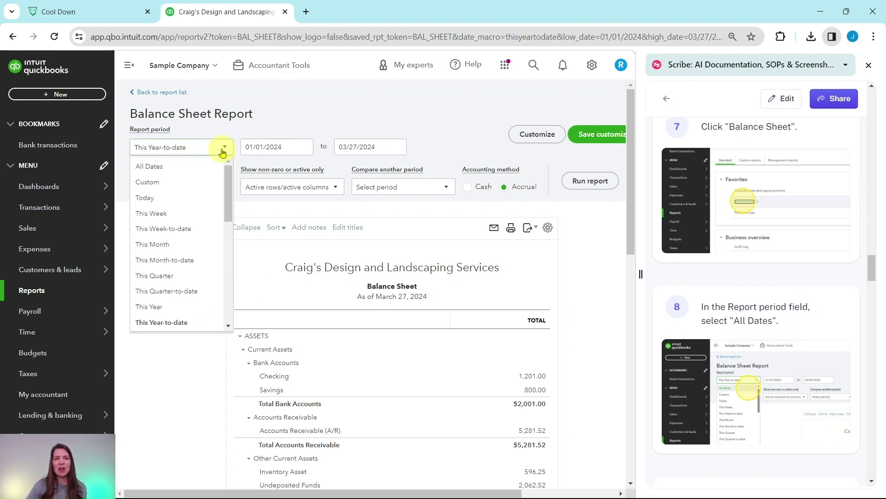
pyautogui.click(148, 169)
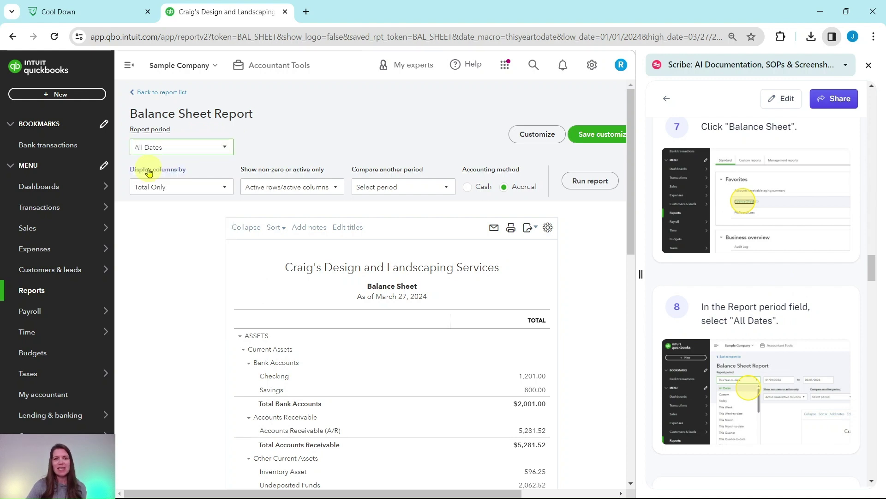
pyautogui.click(591, 181)
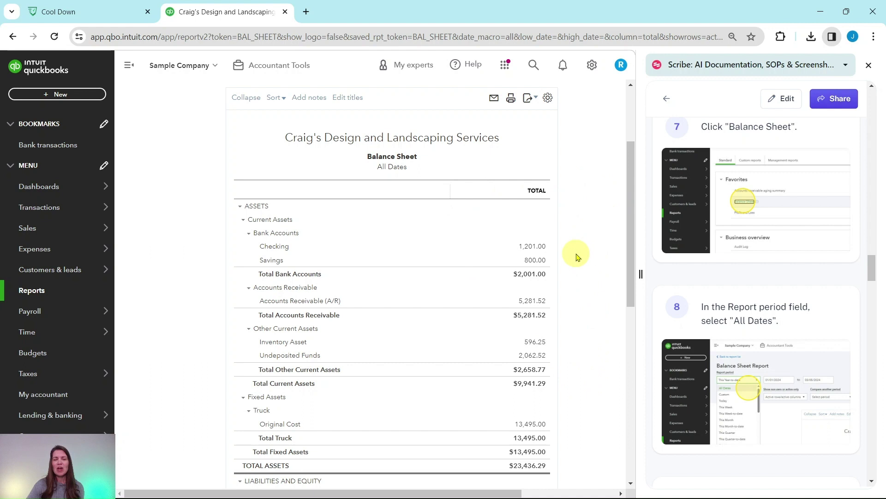
pyautogui.scroll(-10, 727, 269)
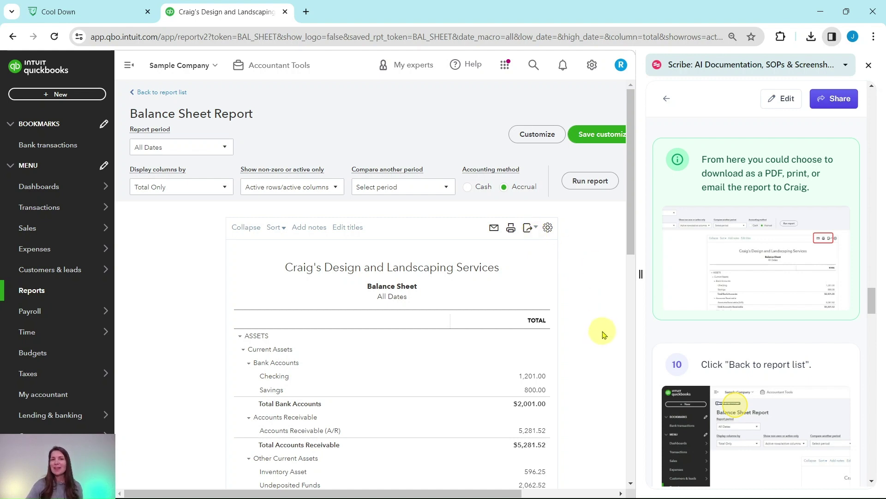
pyautogui.scroll(-5, 748, 317)
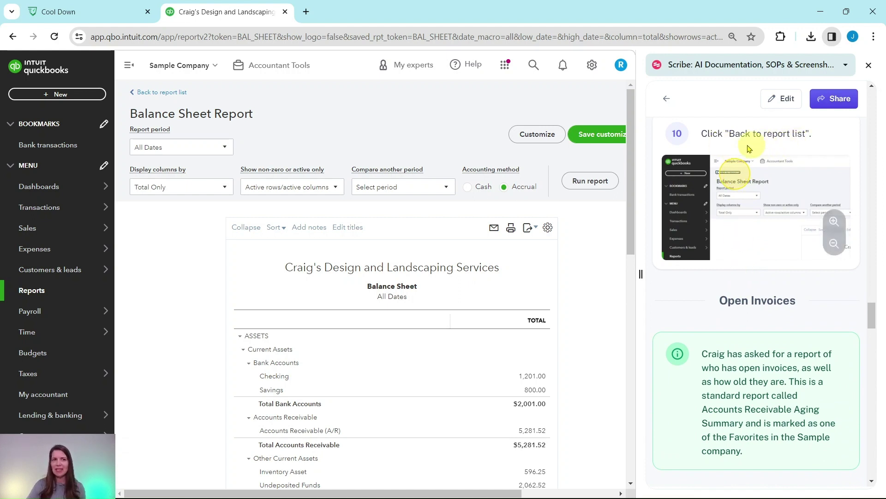
# Return to the report list and scroll to Accounts receivable aging summary under Favorites
pyautogui.click(164, 94)
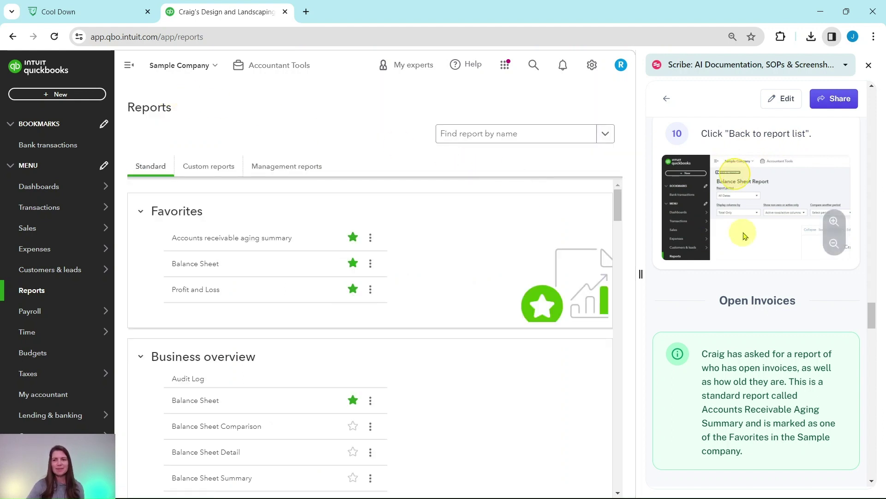
pyautogui.scroll(-4, 743, 229)
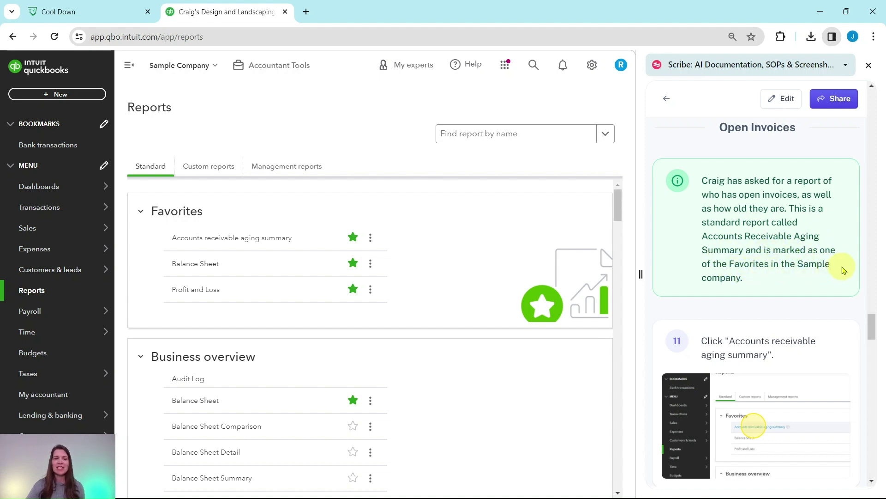
pyautogui.scroll(-2, 800, 253)
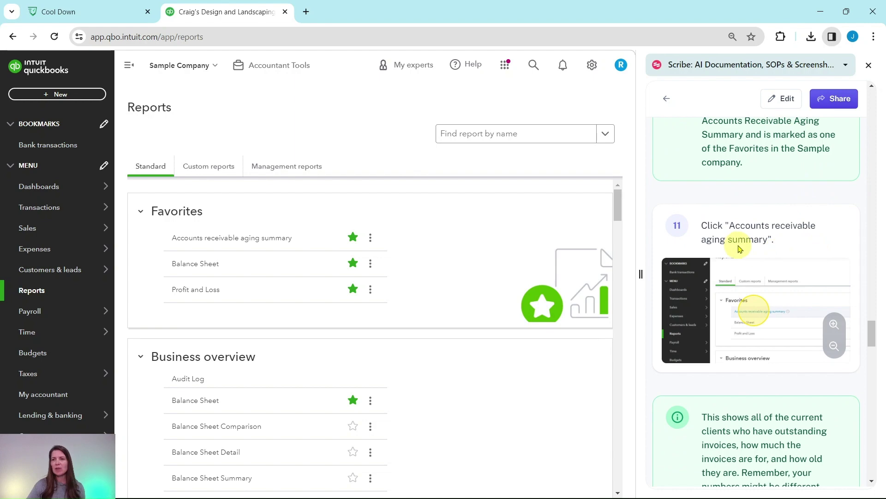
pyautogui.click(212, 237)
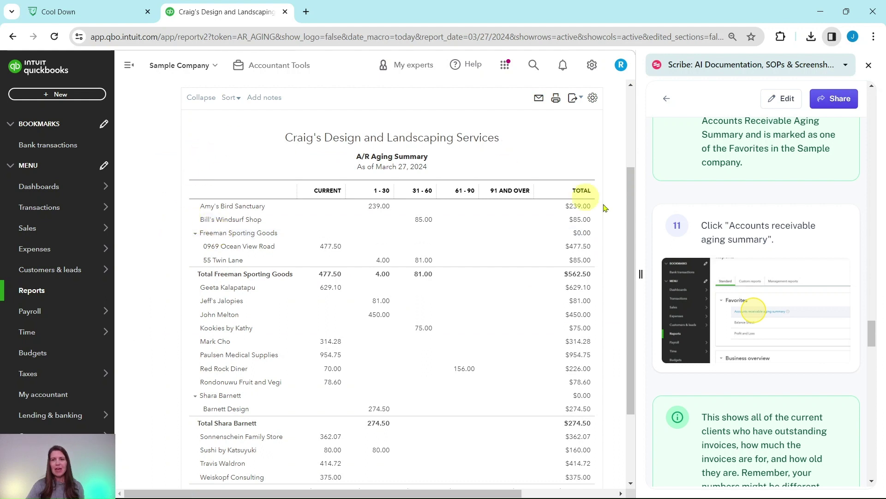
pyautogui.scroll(-6, 739, 277)
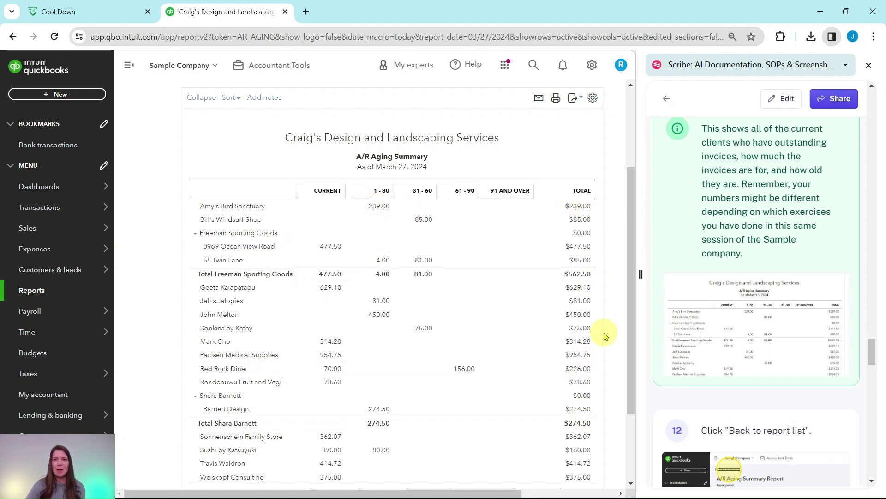
pyautogui.scroll(3, 608, 335)
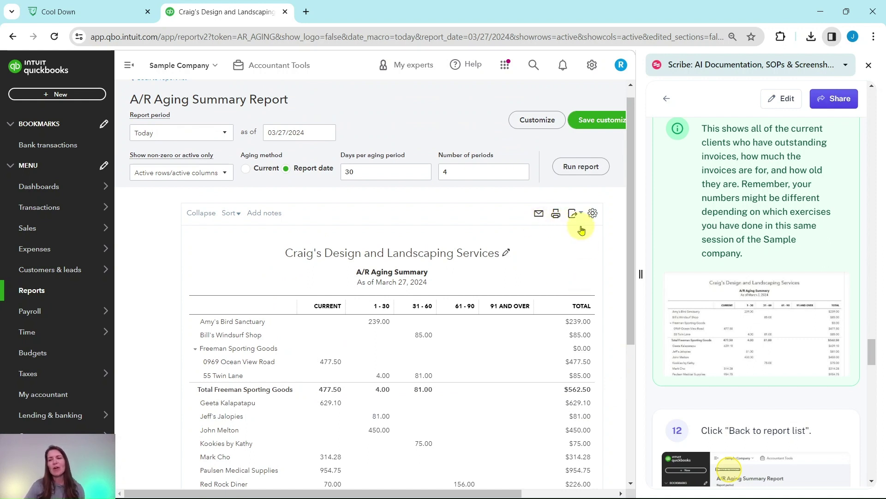
pyautogui.scroll(-5, 722, 227)
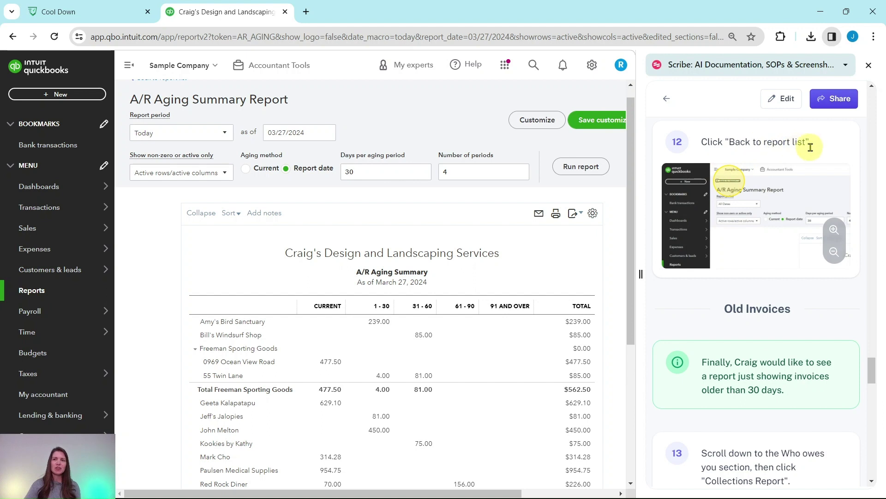
pyautogui.scroll(1, 154, 226)
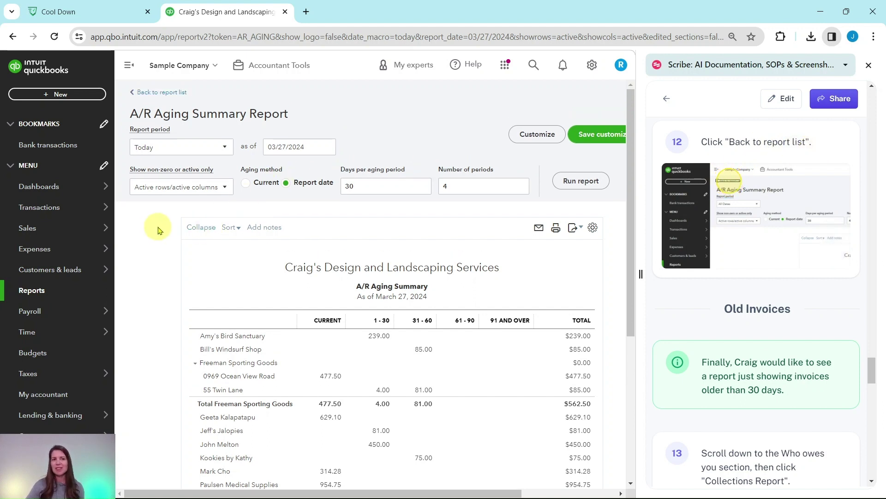
# Return to the report list and scroll down to the Who owes you reports
pyautogui.click(156, 93)
pyautogui.scroll(-4, 750, 277)
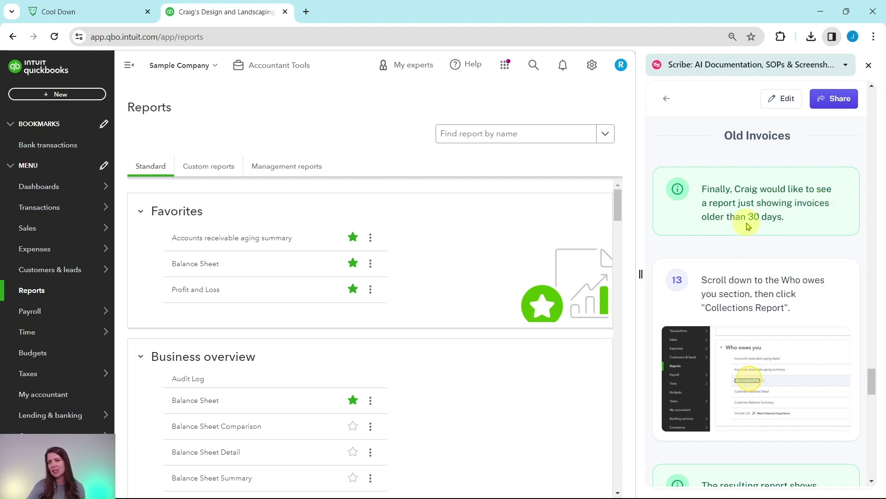
pyautogui.scroll(-1, 748, 226)
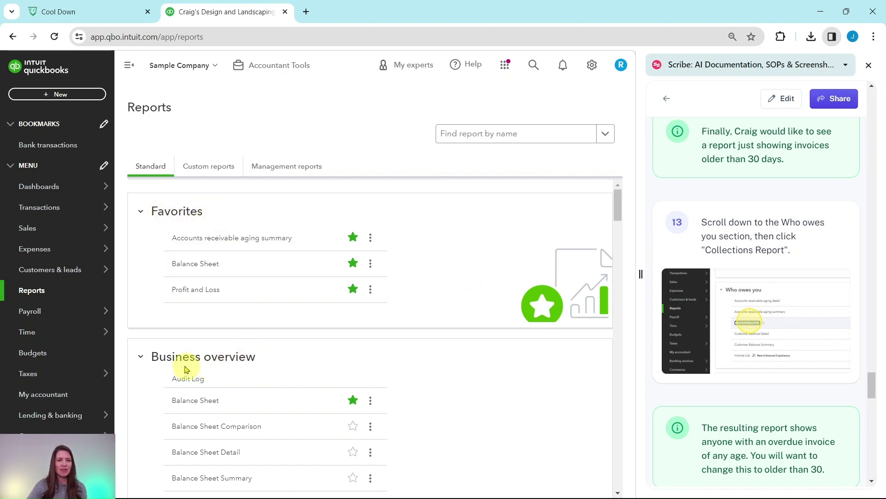
pyautogui.scroll(-7, 356, 312)
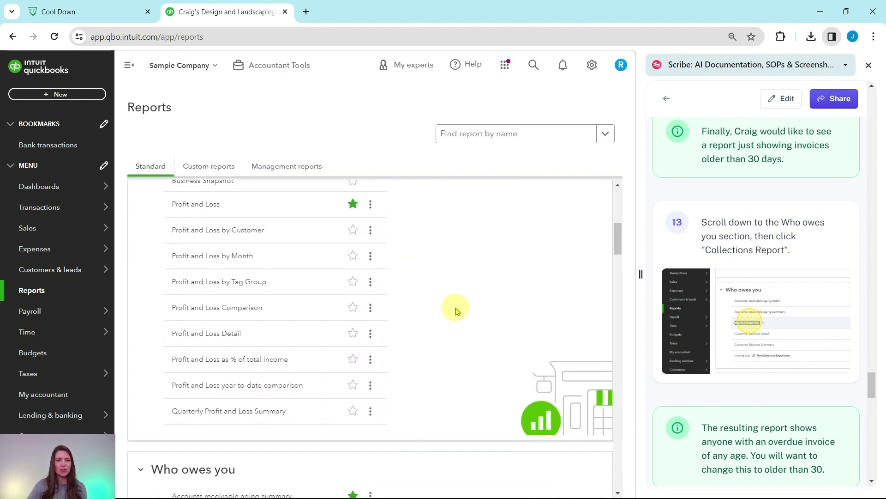
pyautogui.scroll(-5, 455, 311)
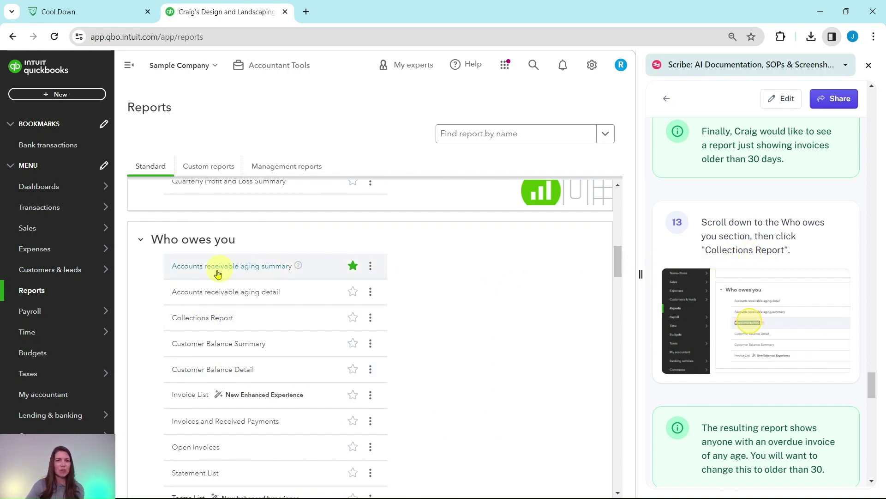
# Open the Collections Report and review its overdue invoices as of March 27, 2024
pyautogui.click(193, 318)
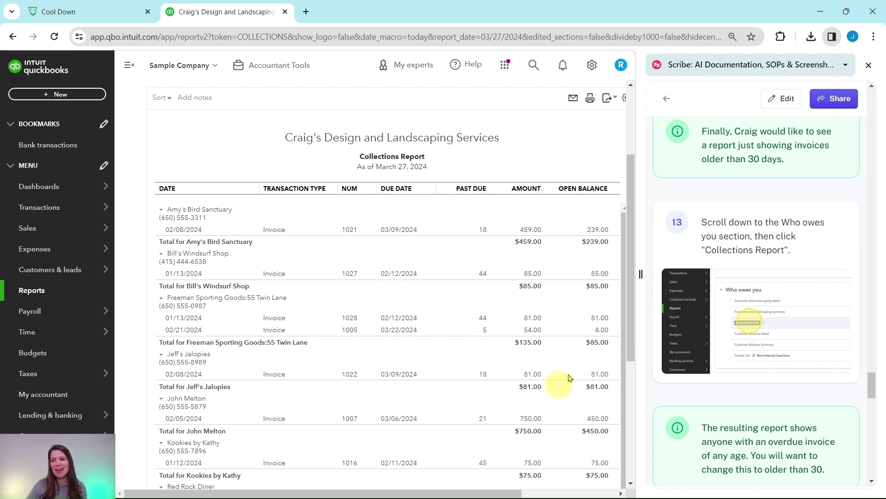
pyautogui.scroll(-6, 757, 328)
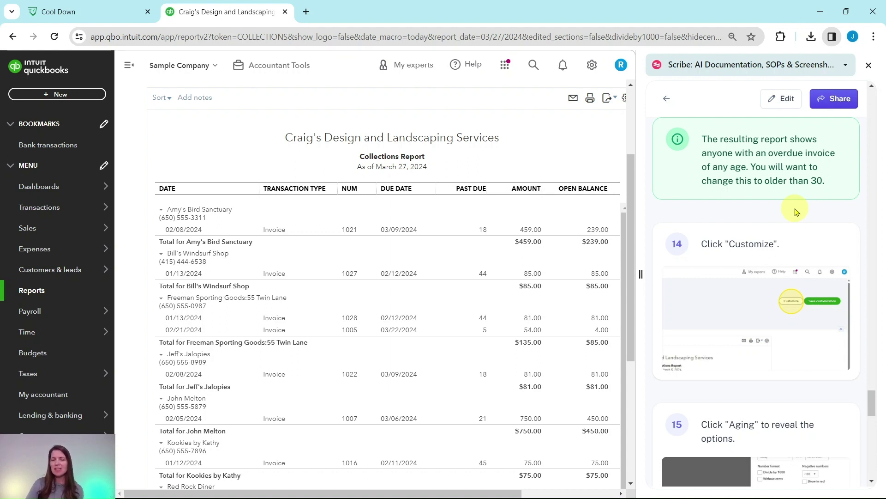
pyautogui.scroll(-1, 792, 211)
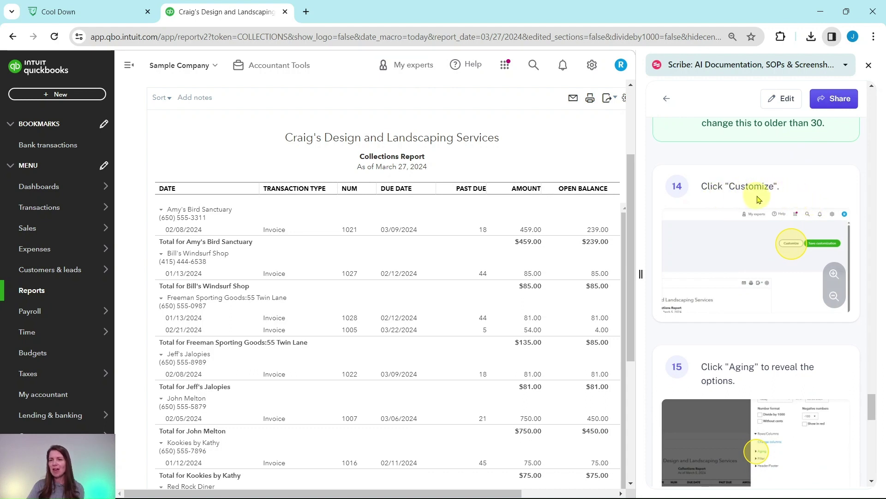
pyautogui.scroll(1, 577, 177)
pyautogui.scroll(2, 577, 176)
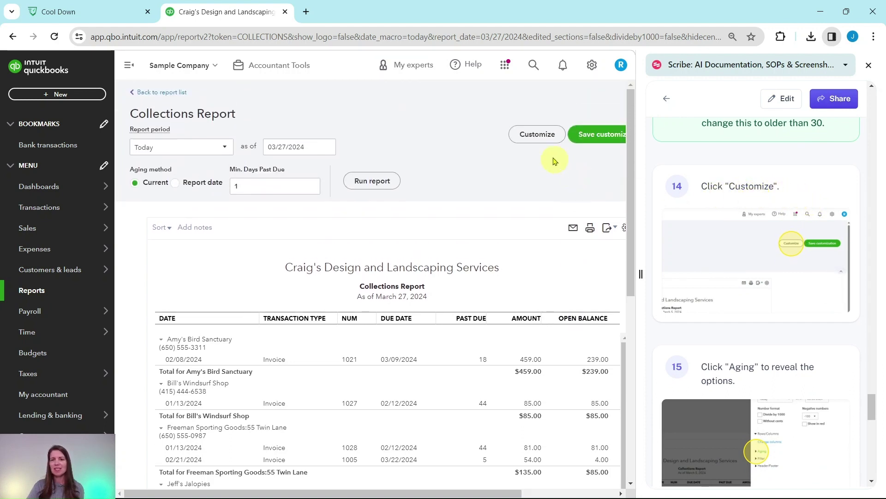
# In the Collections Report's Aging customize options, change Min. Days Past Due from 1 to 30
pyautogui.click(534, 137)
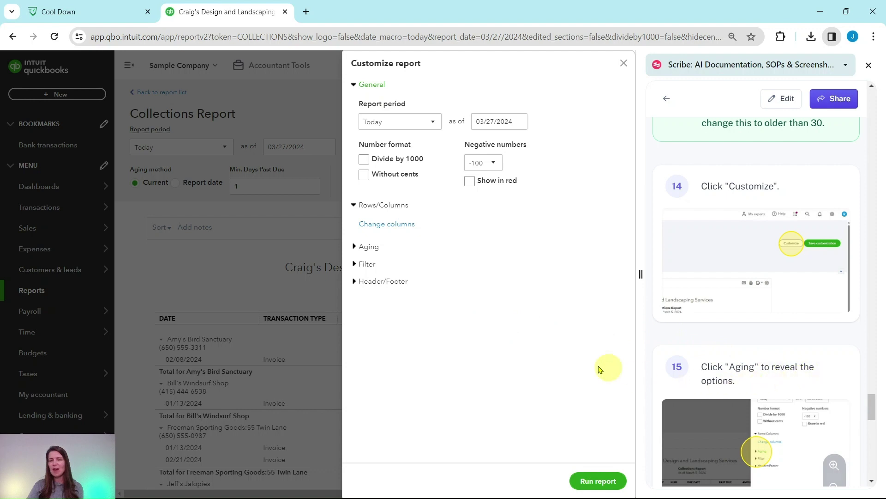
pyautogui.click(355, 248)
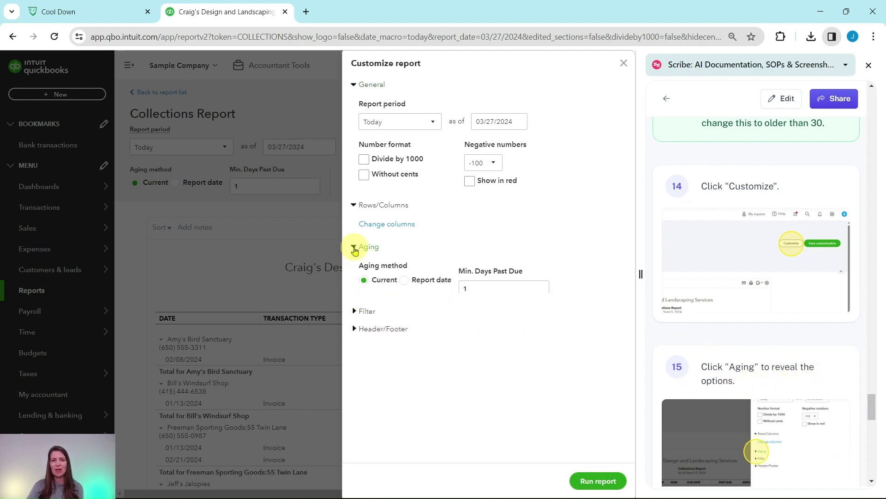
pyautogui.scroll(-3, 770, 294)
pyautogui.scroll(-5, 763, 279)
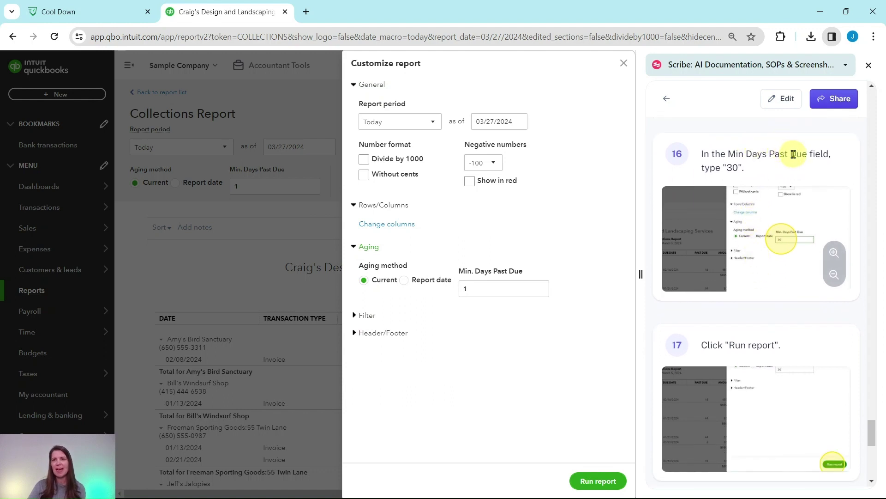
pyautogui.click(494, 289)
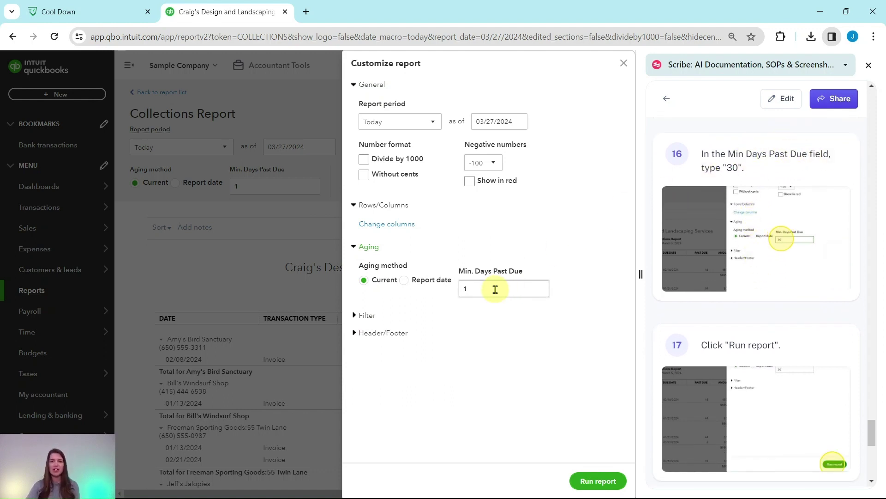
pyautogui.doubleClick(496, 289)
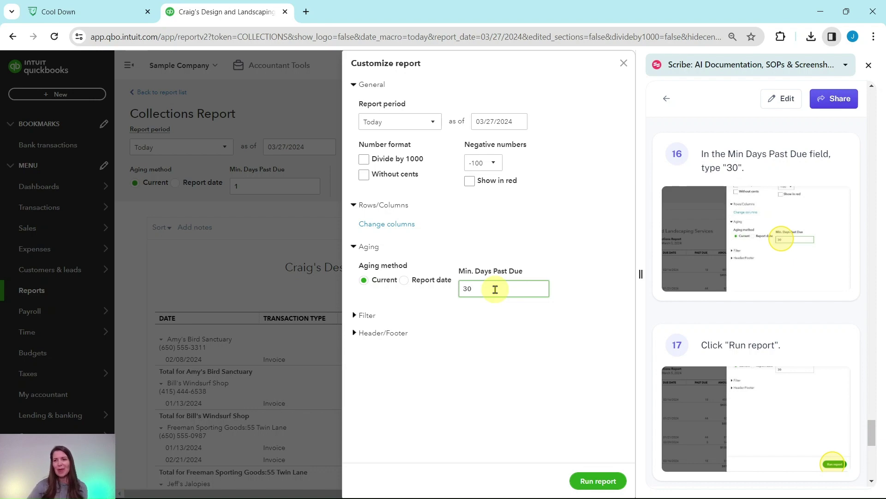
pyautogui.click(598, 481)
pyautogui.scroll(-2, 605, 461)
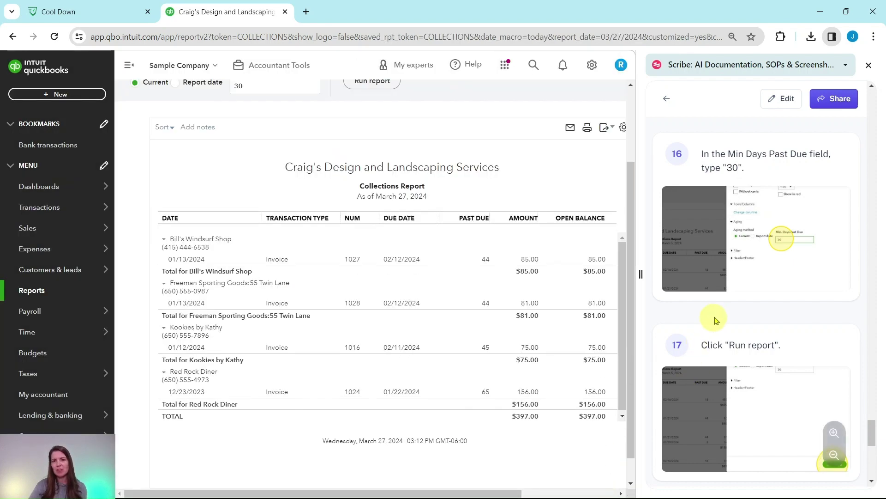
pyautogui.scroll(-4, 741, 312)
pyautogui.scroll(-3, 749, 305)
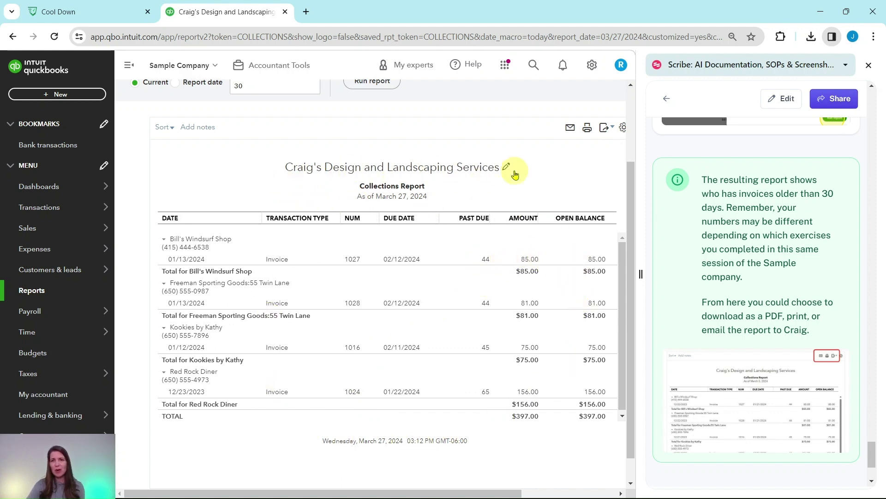
pyautogui.scroll(2, 573, 194)
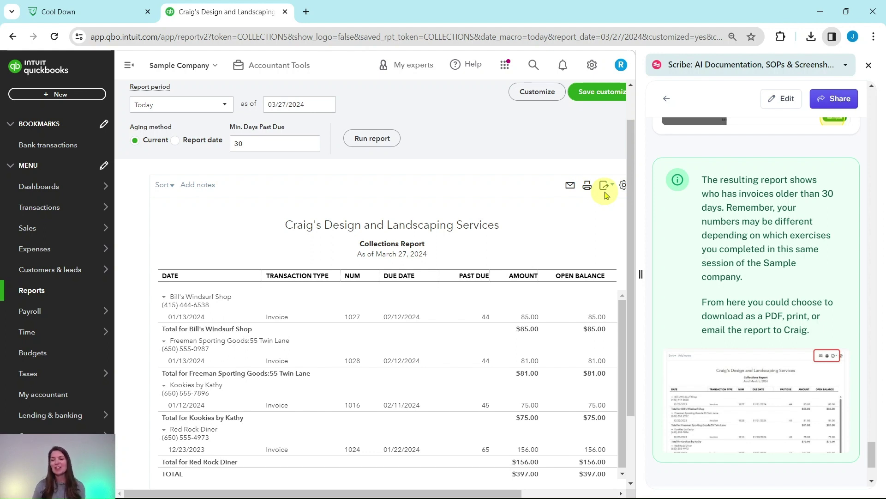
pyautogui.scroll(-3, 790, 258)
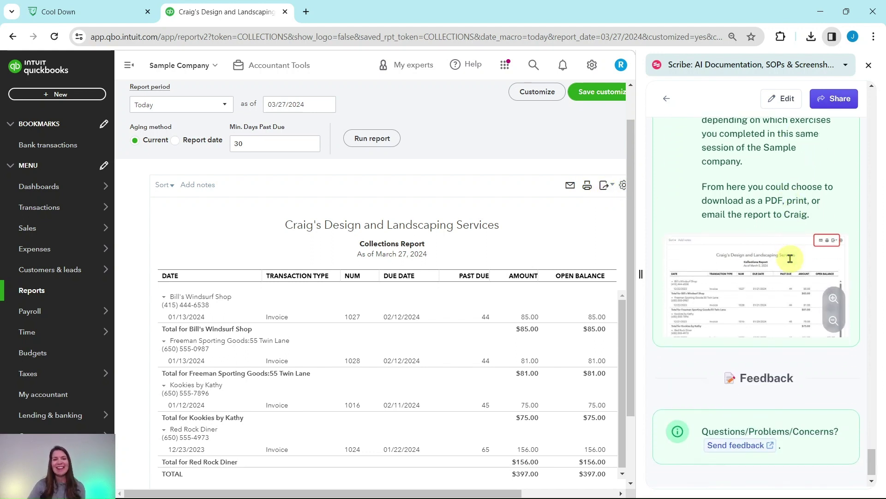